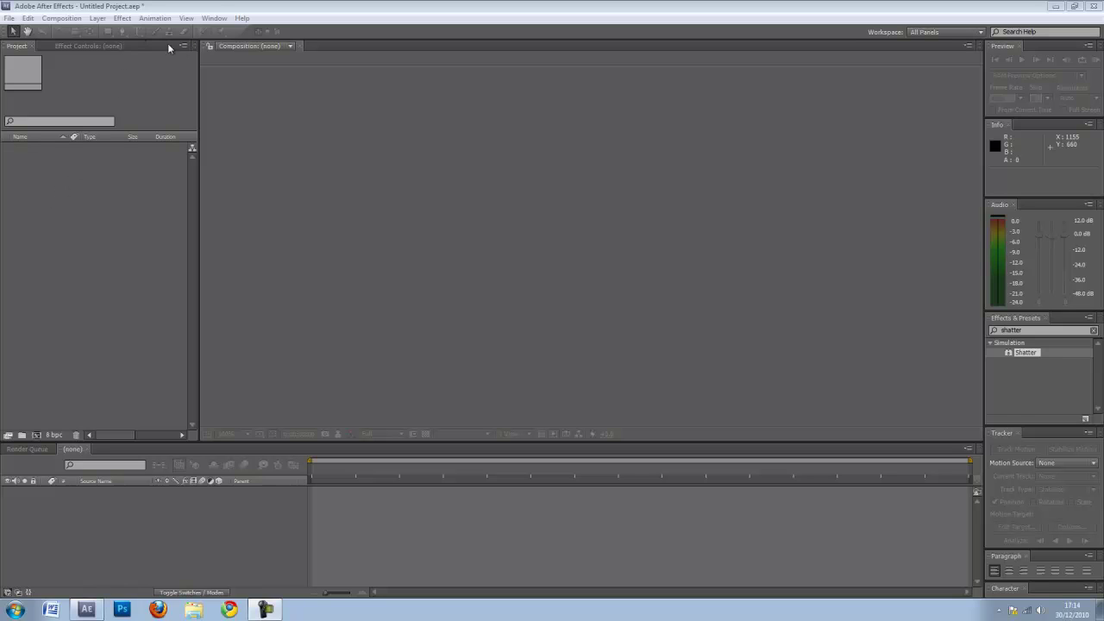
# Step: Create a 1280x720, 59.94 fps, 5-second composition named Shatter with a black background
pyautogui.click(62, 18)
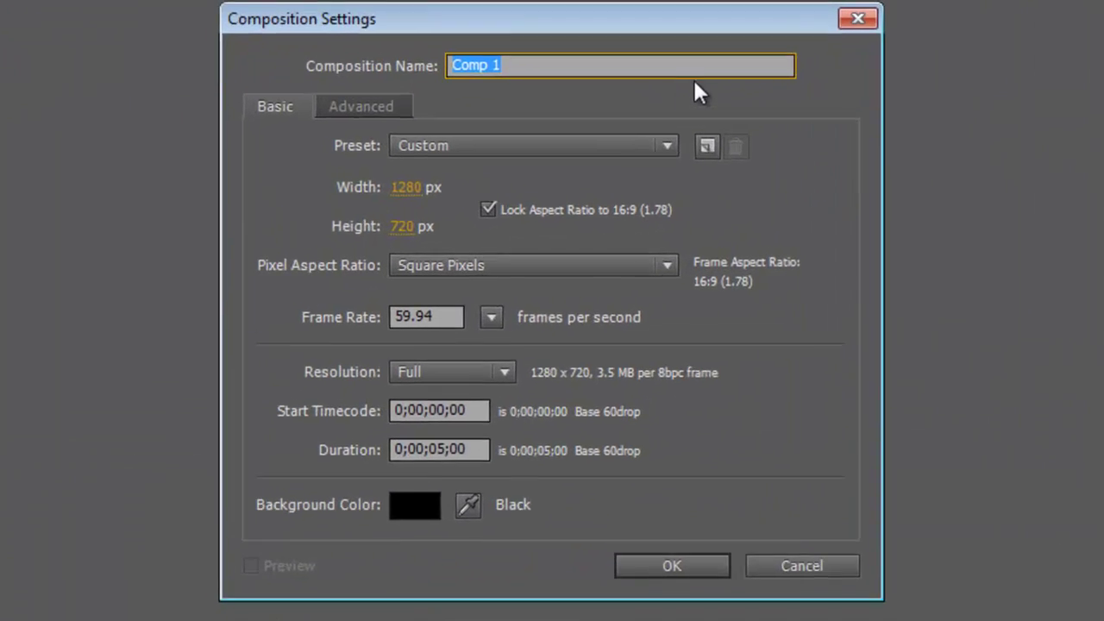
pyautogui.write('Se')
pyautogui.press('BackSpace')
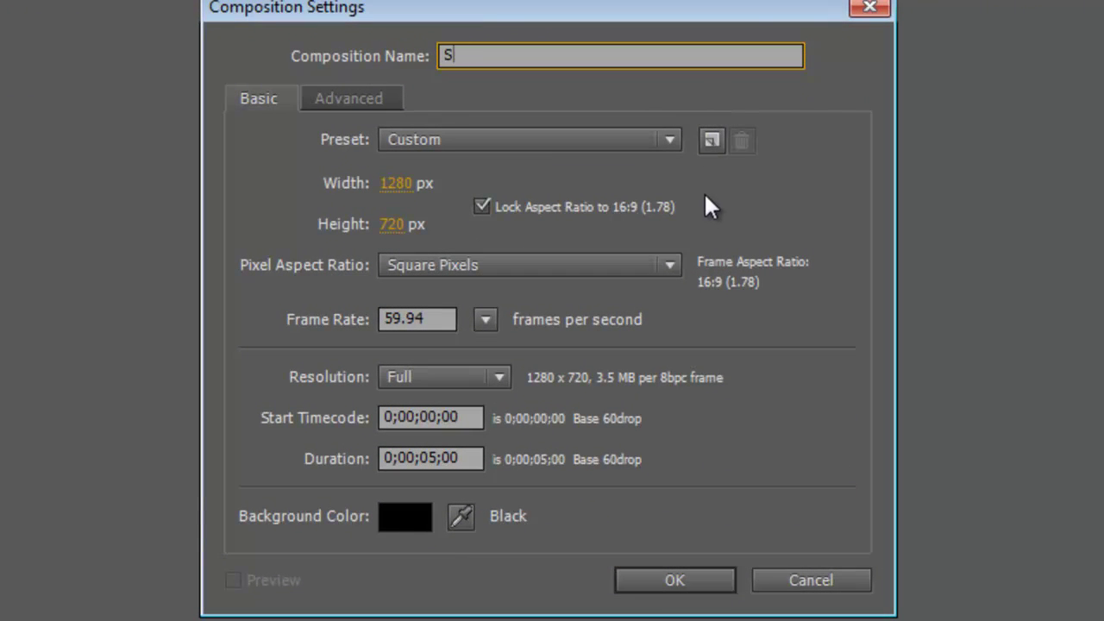
pyautogui.write('hatter')
pyautogui.click(663, 579)
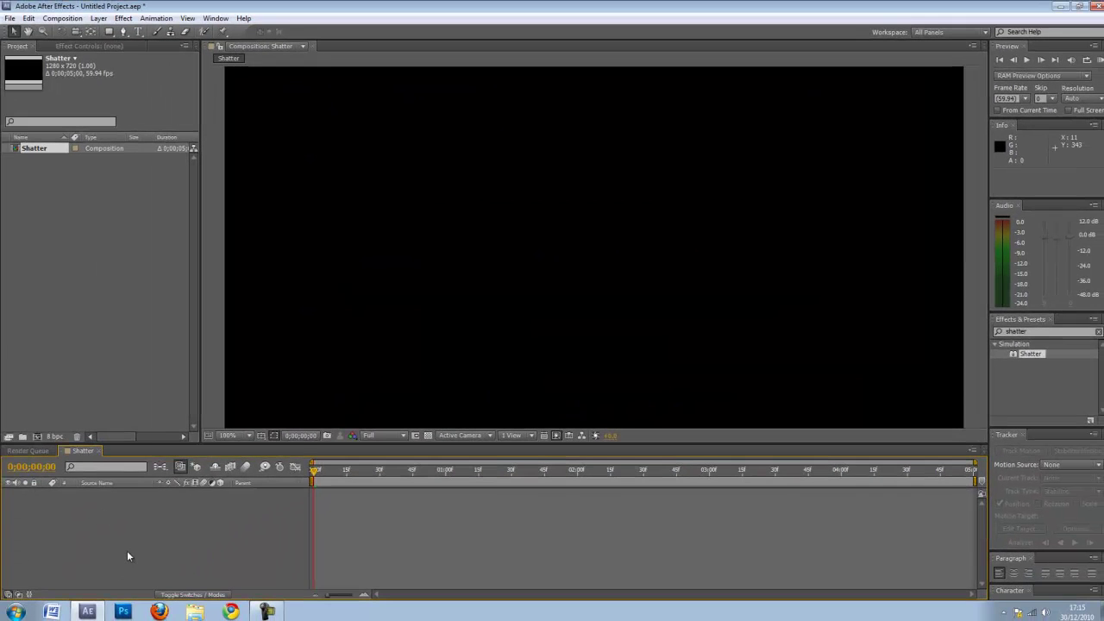
# Step: Add a new text layer reading SHATTER to the composition
pyautogui.rightClick(127, 556)
pyautogui.moveTo(155, 440)
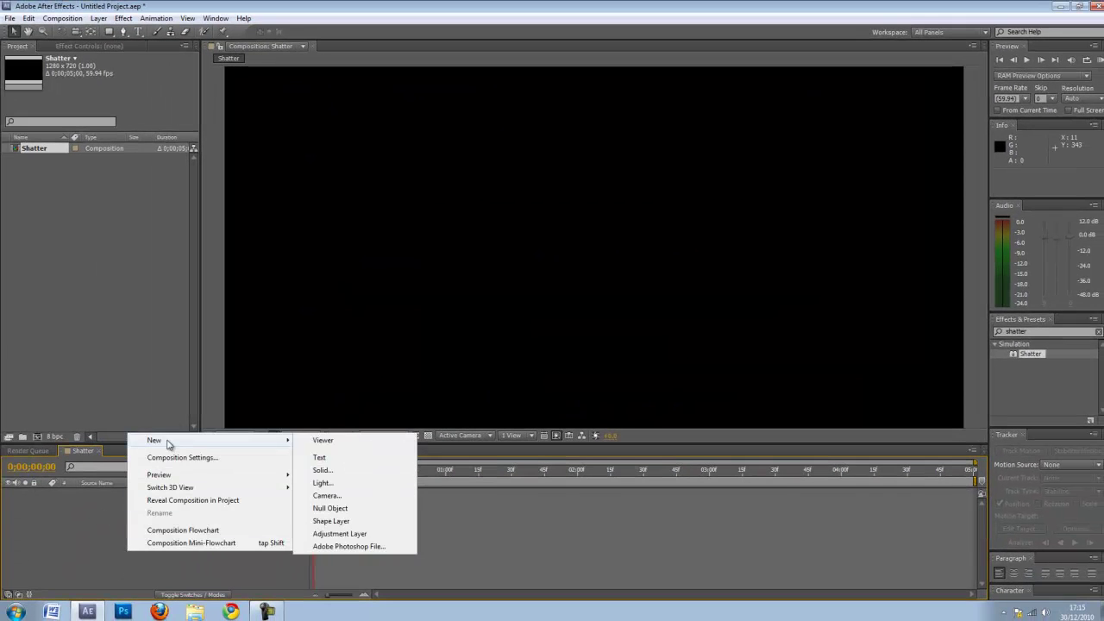
pyautogui.click(357, 458)
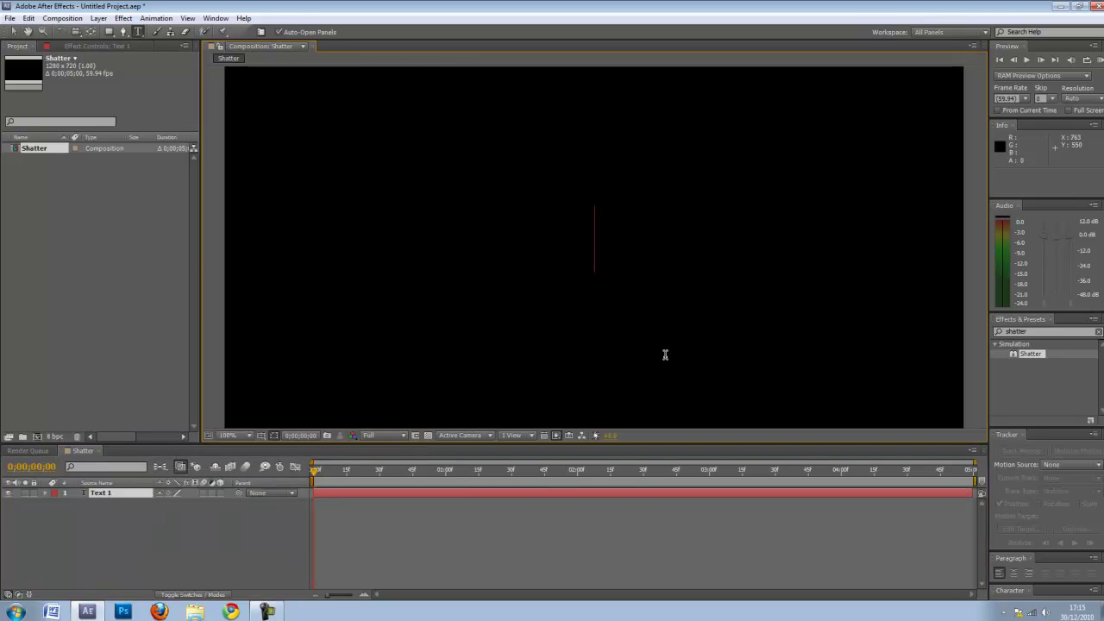
pyautogui.write('SH')
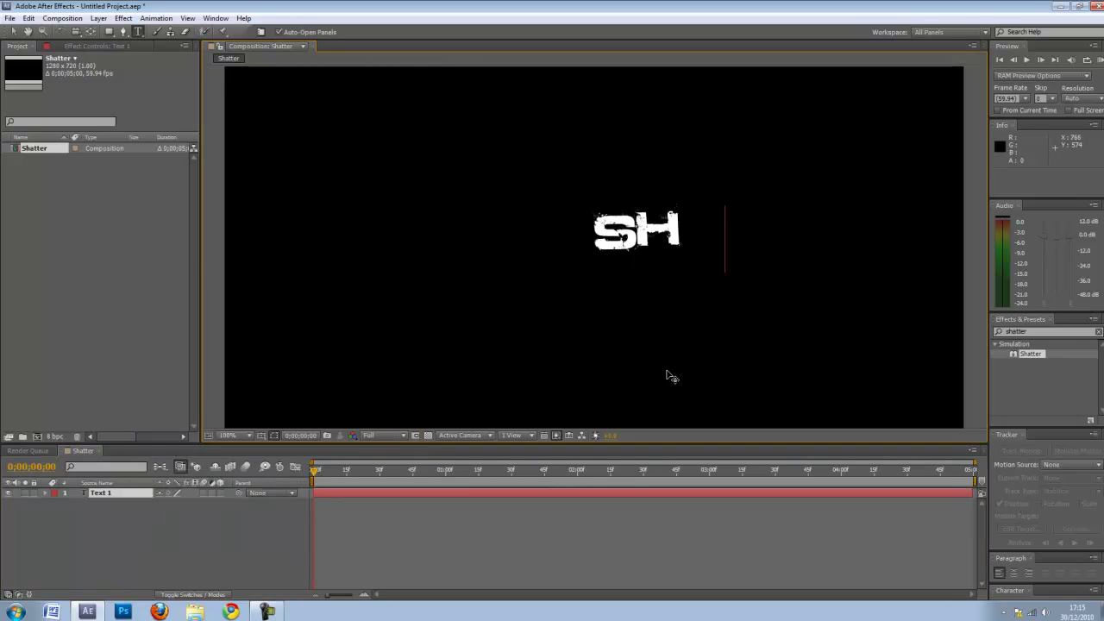
pyautogui.write('ATTER')
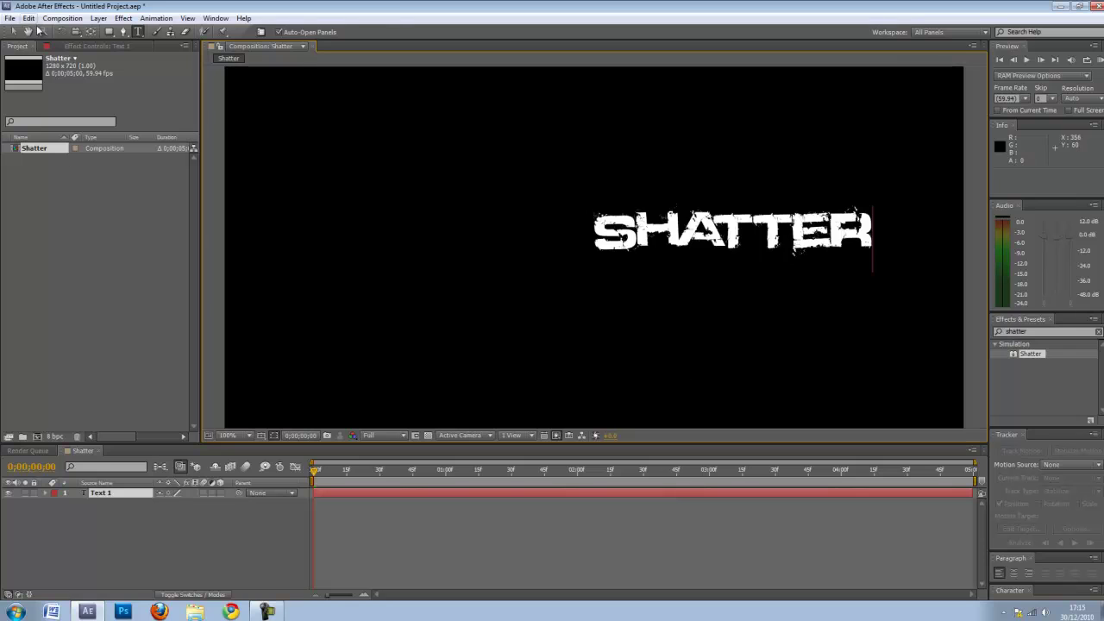
pyautogui.click(12, 31)
# Step: Move the SHATTER text to the centre of the frame, nudging it slightly up
pyautogui.moveTo(690, 232); pyautogui.dragTo(540, 245)
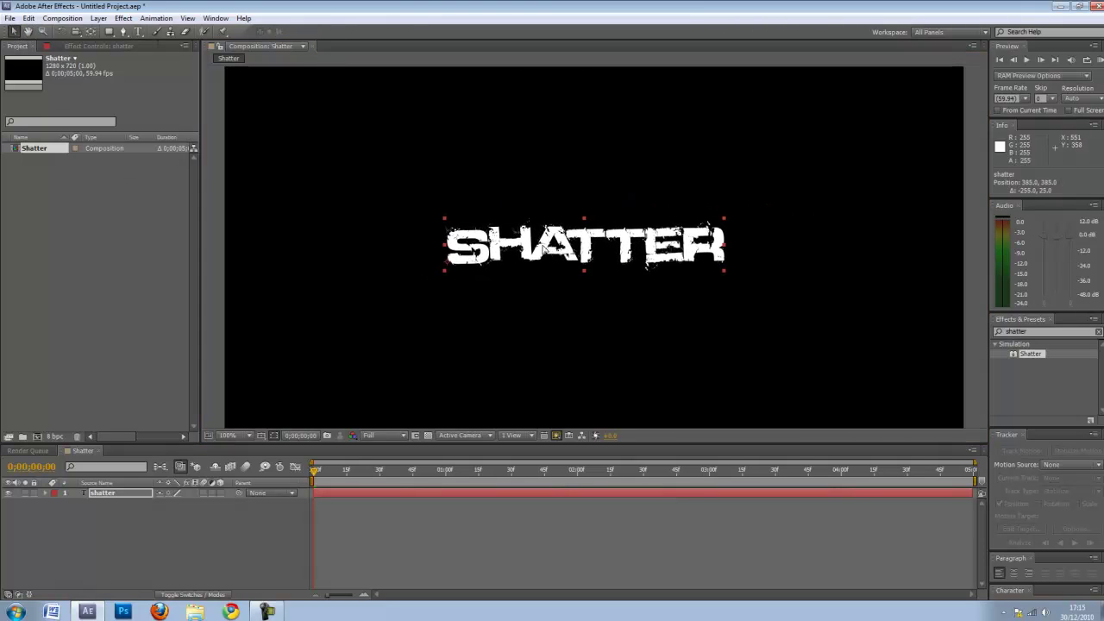
pyautogui.click(542, 245)
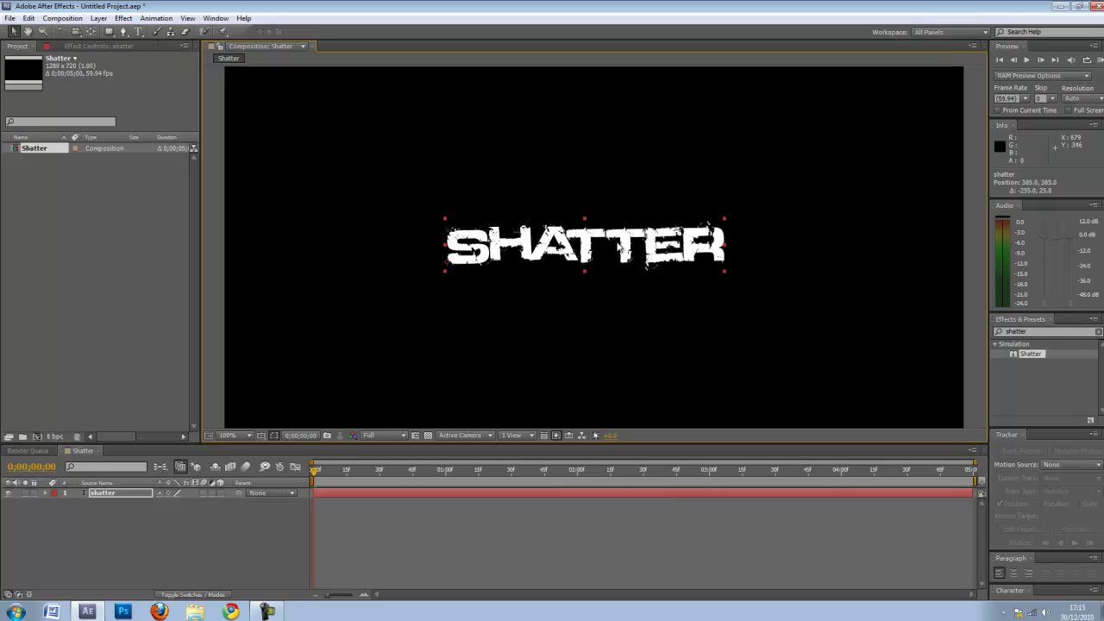
pyautogui.moveTo(616, 249); pyautogui.dragTo(614, 240)
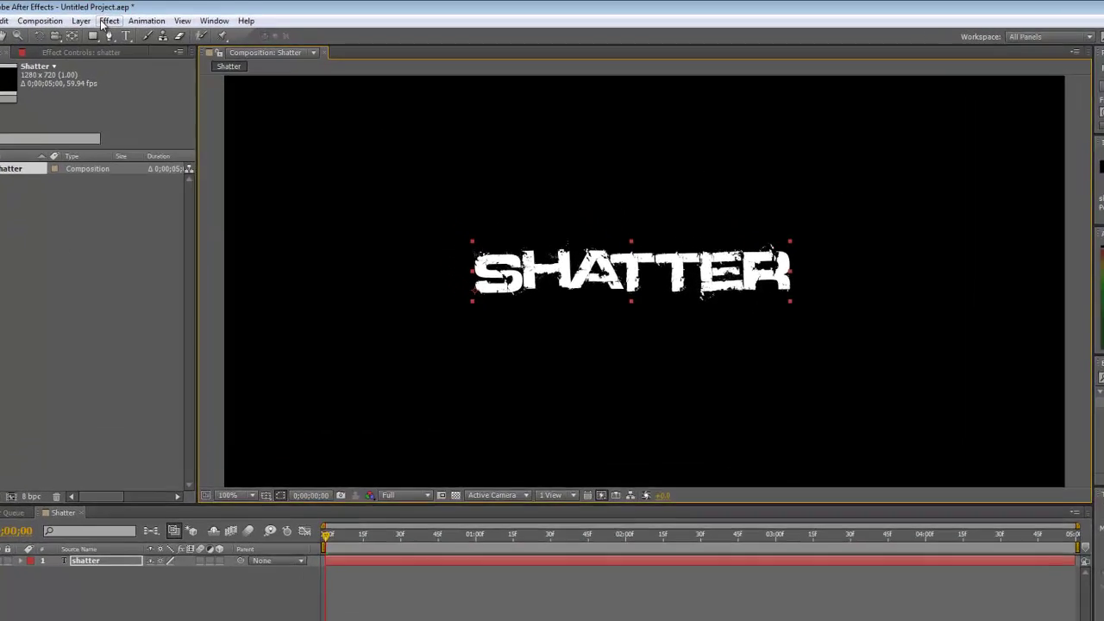
# Step: Apply Simulation > Shatter to the SHATTER text layer and set its View to Rendered
pyautogui.click(107, 22)
pyautogui.moveTo(35, 54)
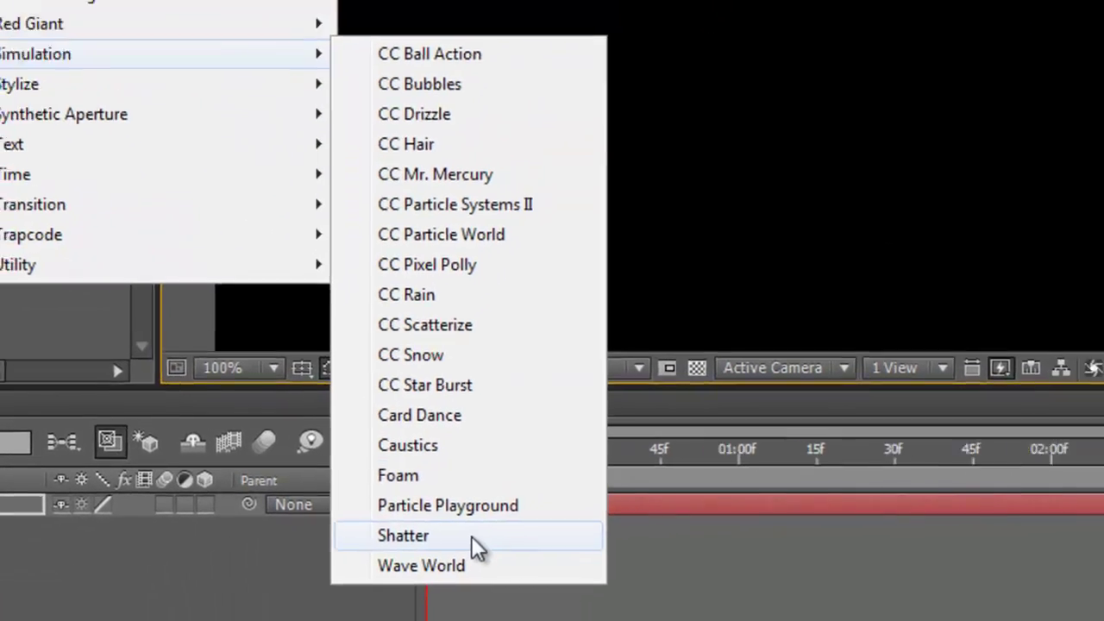
pyautogui.click(472, 538)
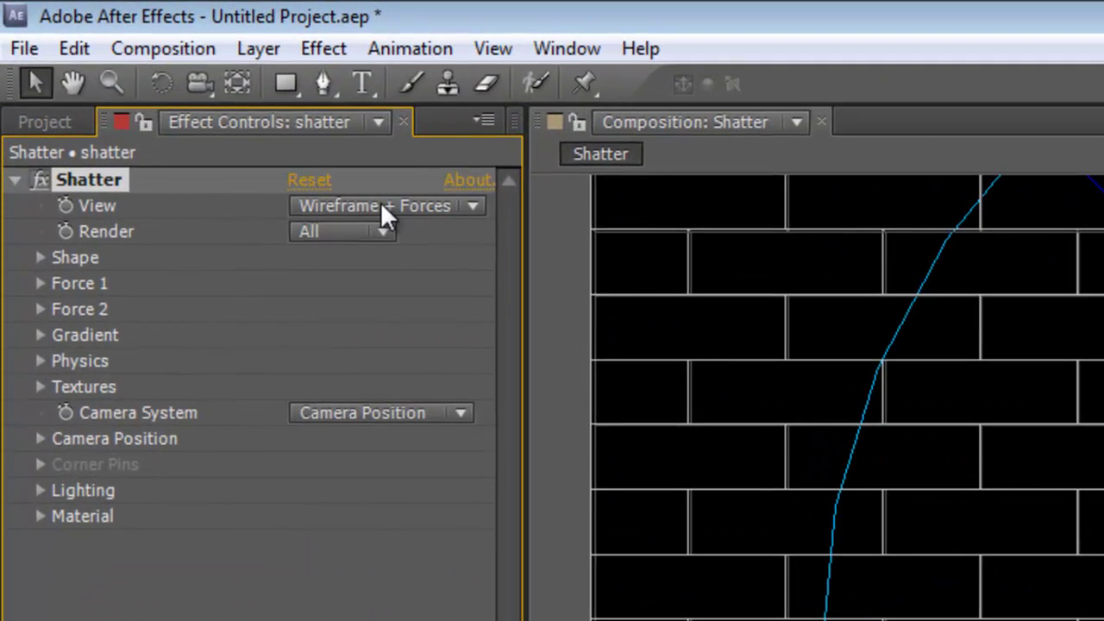
pyautogui.click(381, 205)
pyautogui.click(385, 243)
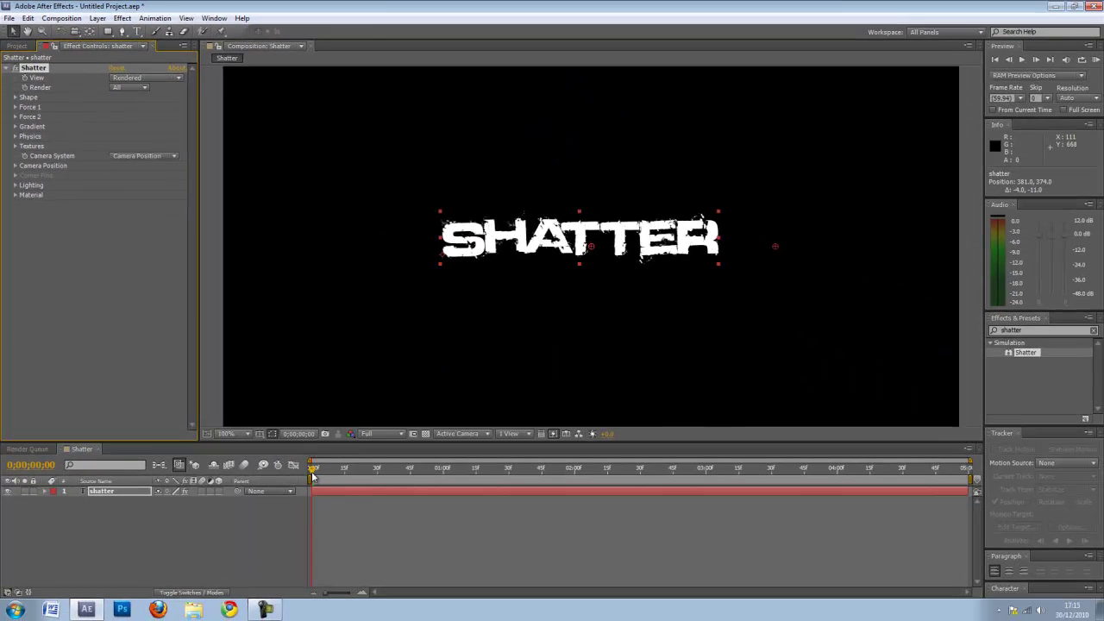
pyautogui.moveTo(312, 476)
pyautogui.mouseDown()
pyautogui.moveTo(323, 470)
pyautogui.moveTo(312, 470)
pyautogui.mouseUp()
pyautogui.press('space')
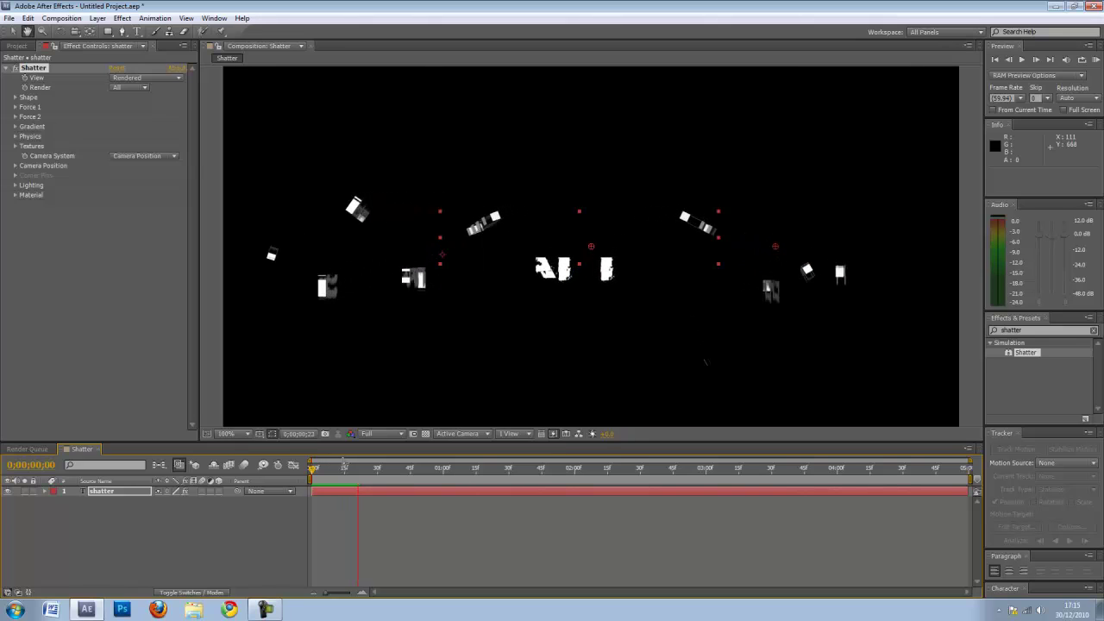
pyautogui.press('space')
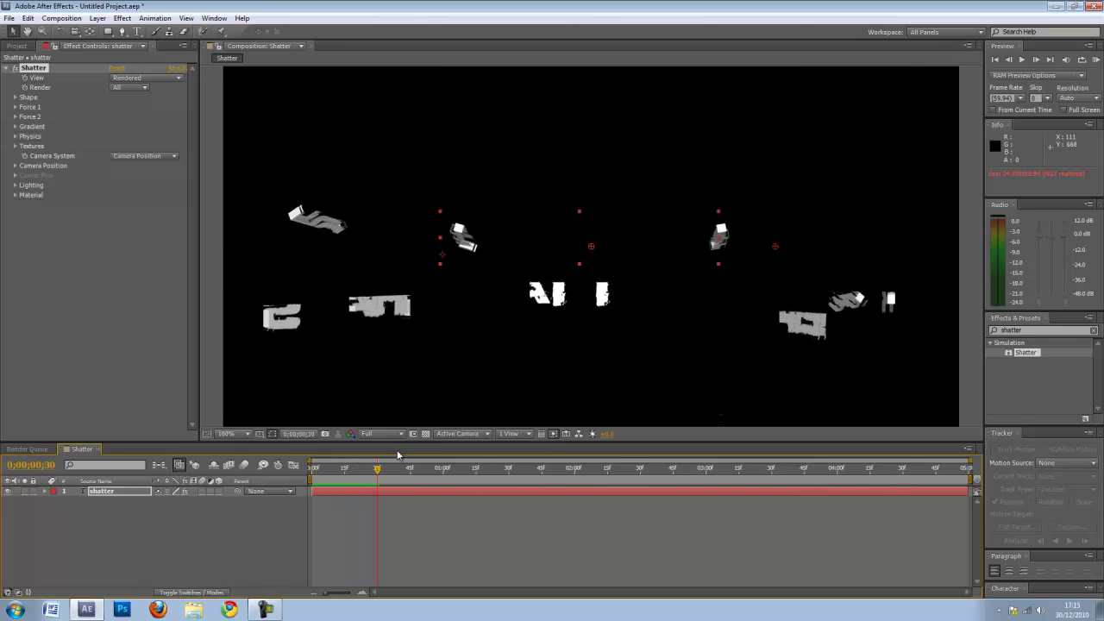
pyautogui.moveTo(377, 469); pyautogui.dragTo(312, 468)
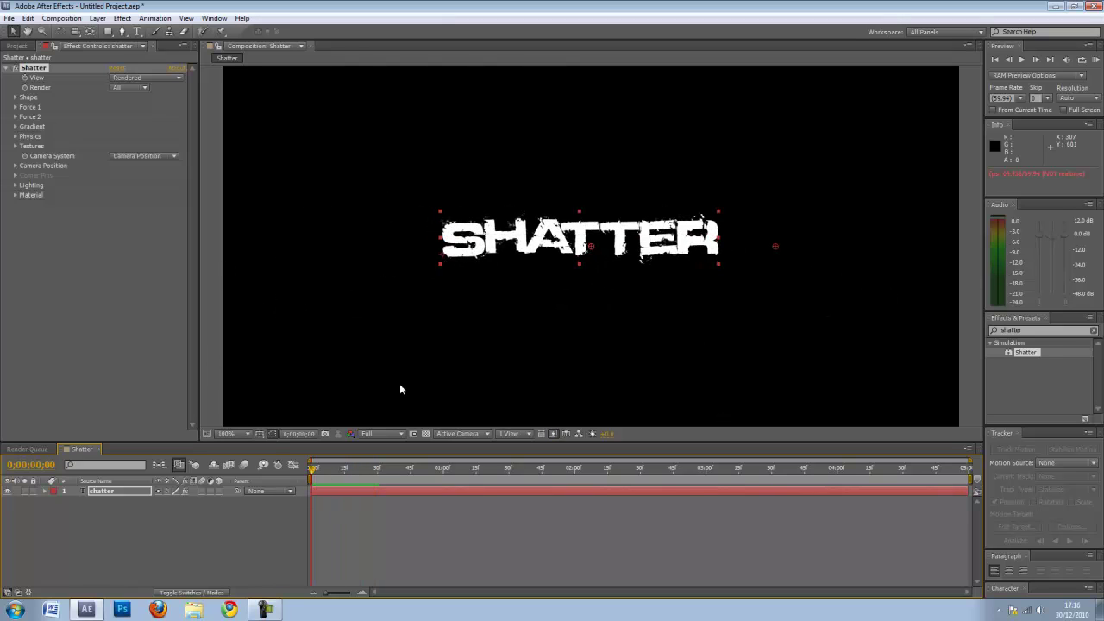
# Step: Set the Shatter effect's shape pattern to Glass
pyautogui.click(15, 97)
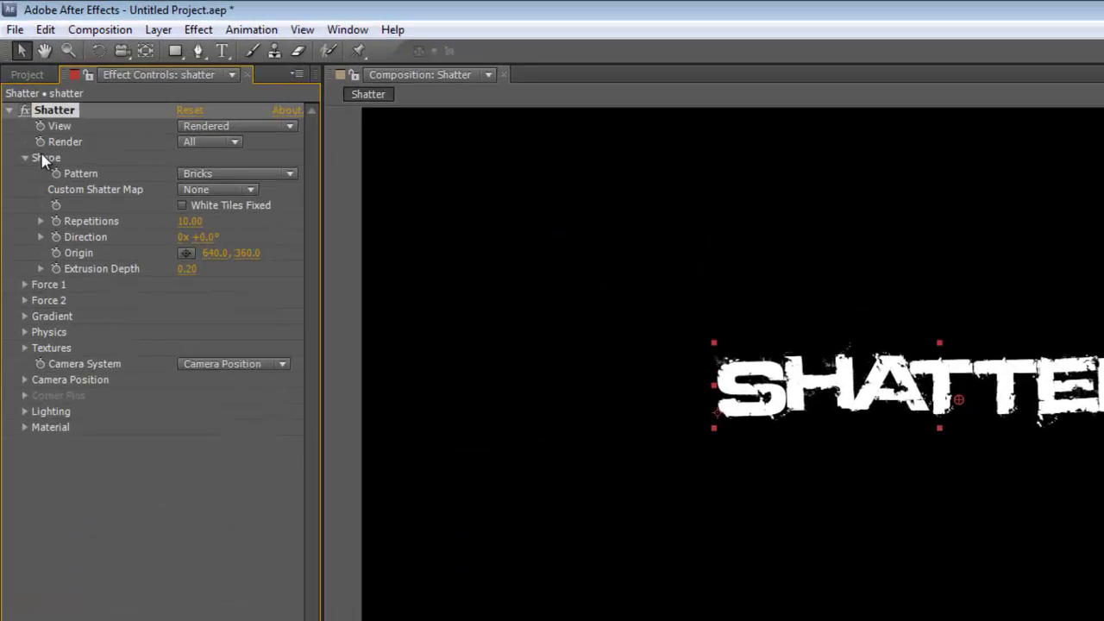
pyautogui.click(286, 205)
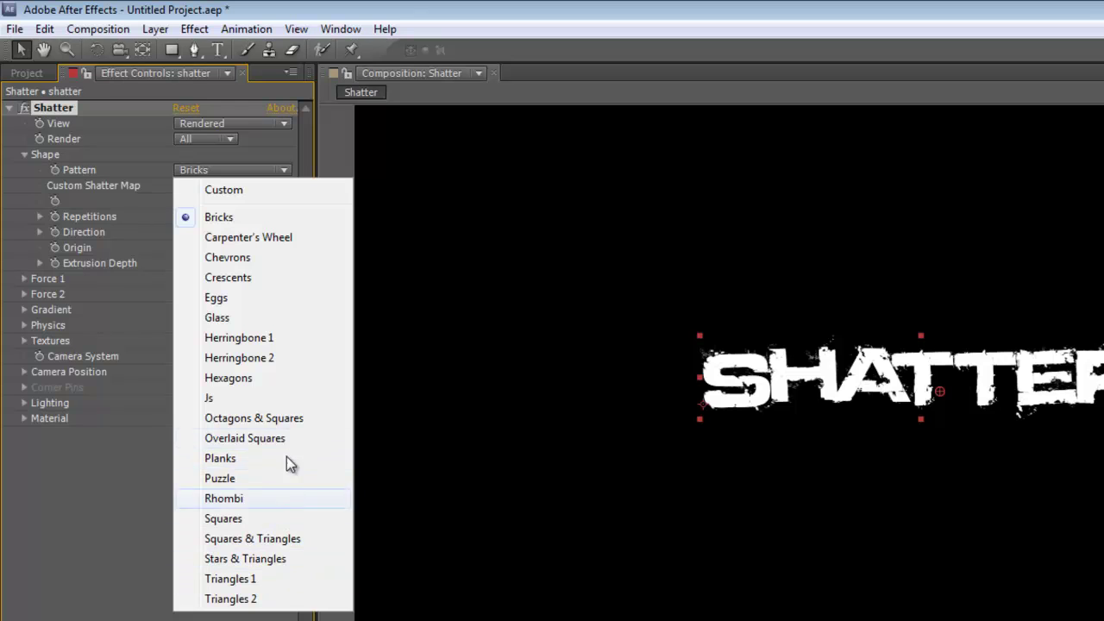
pyautogui.click(270, 319)
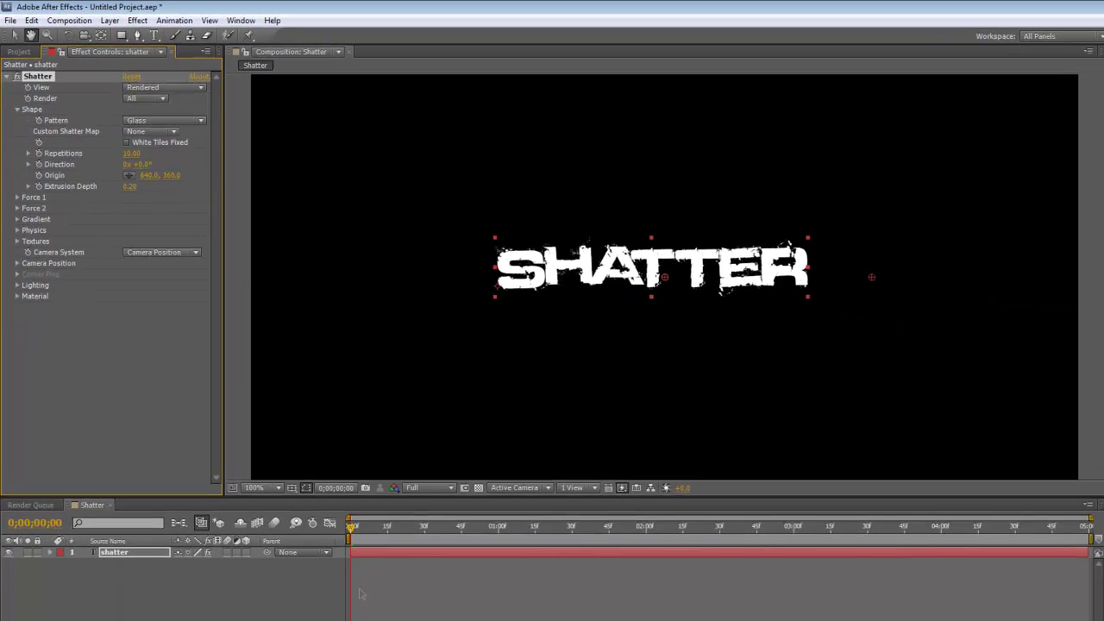
# Step: Preview the glass shatter animation twice
pyautogui.press('space')
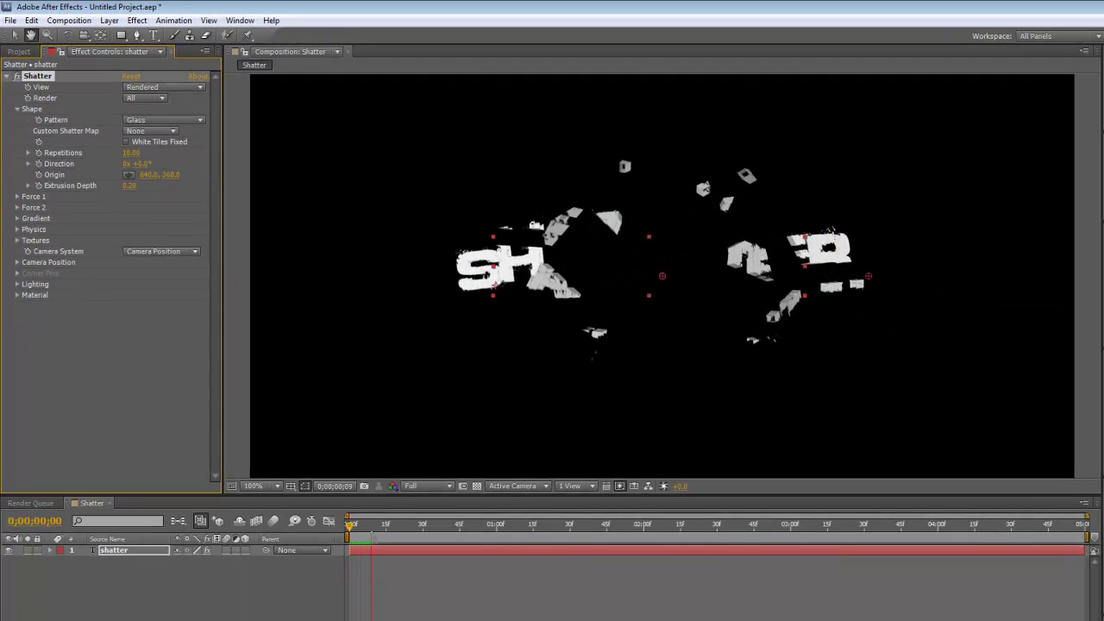
pyautogui.press('space')
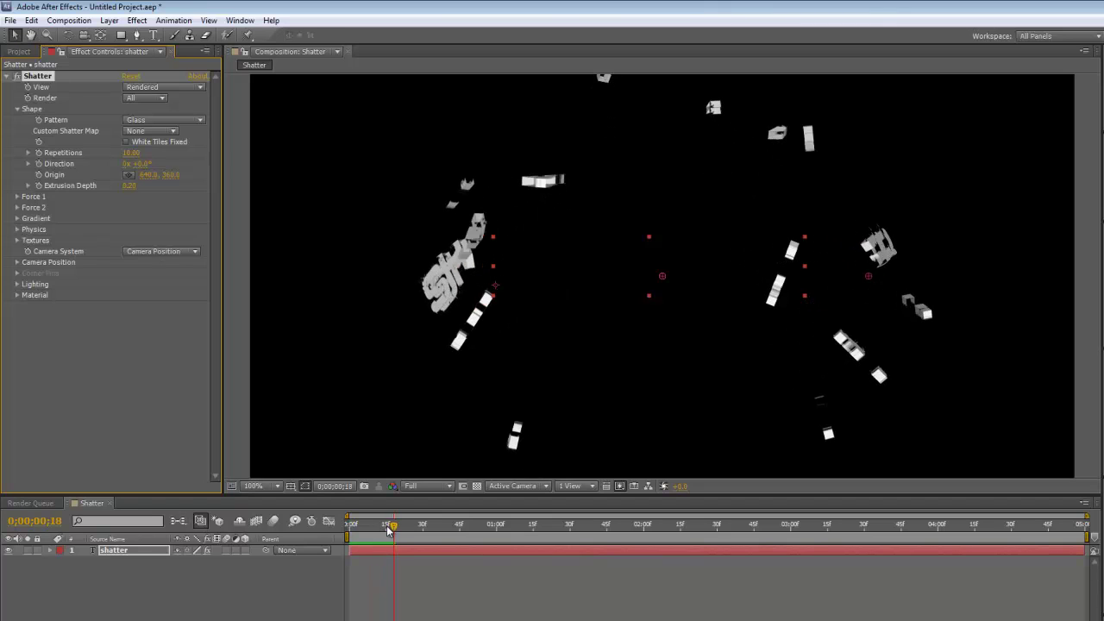
pyautogui.press('space')
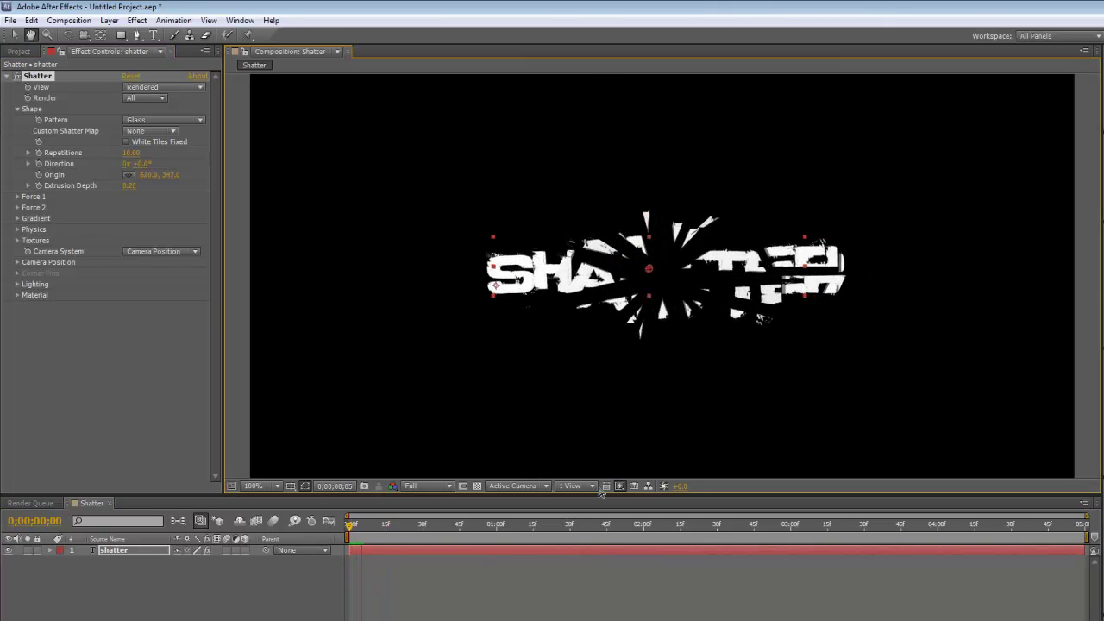
pyautogui.press('space')
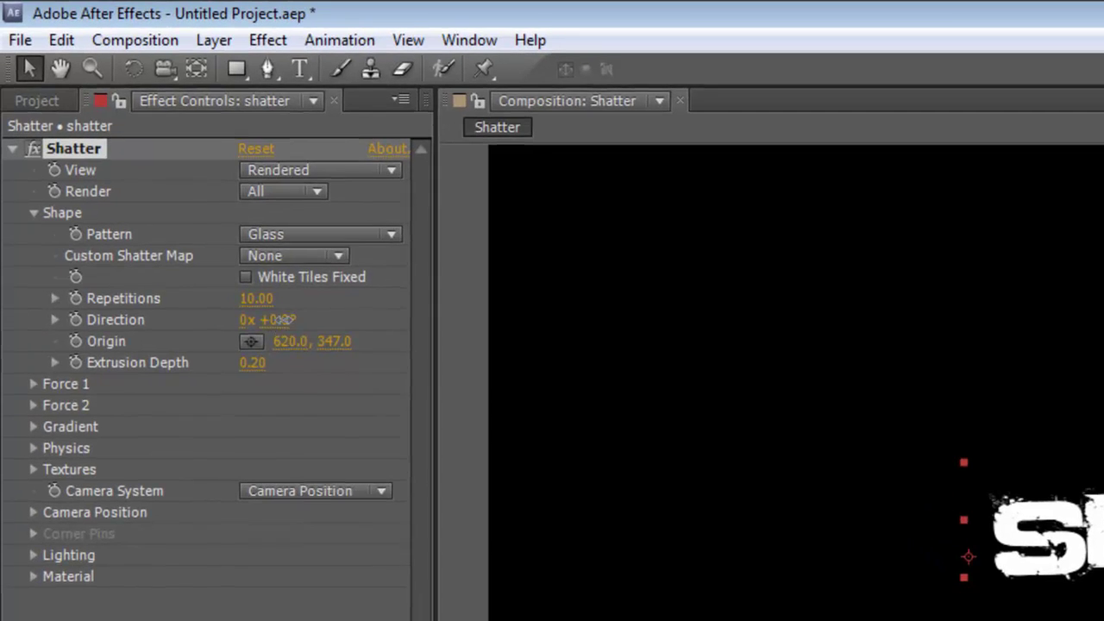
# Step: Set the shatter Direction to +50° and preview the animation
pyautogui.moveTo(138, 163); pyautogui.dragTo(169, 158)
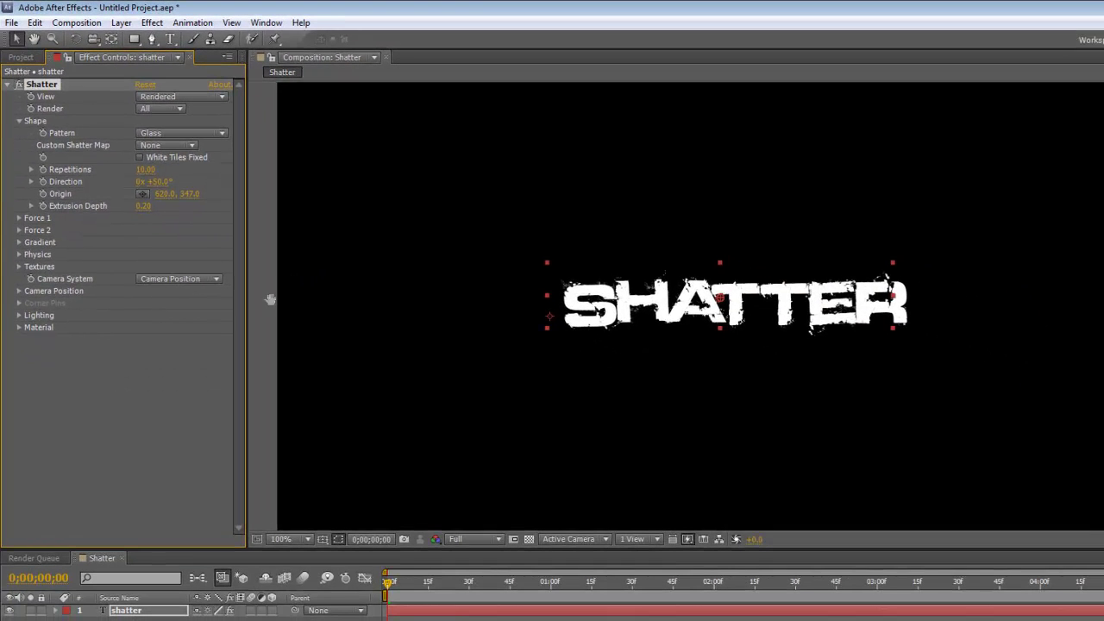
pyautogui.press('space')
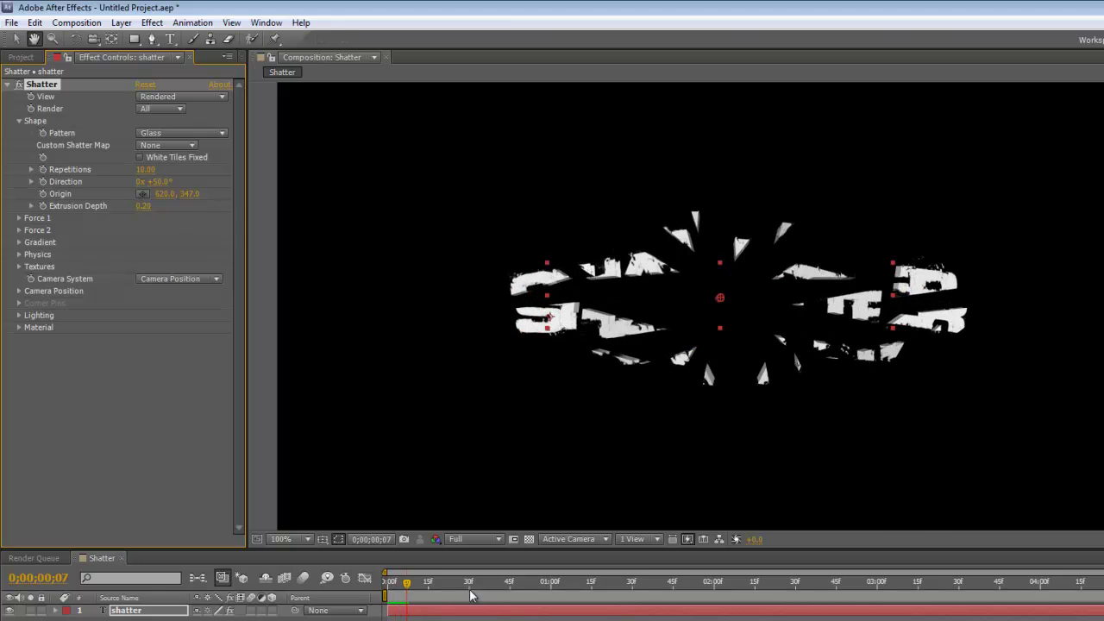
pyautogui.press('space')
pyautogui.click(371, 585)
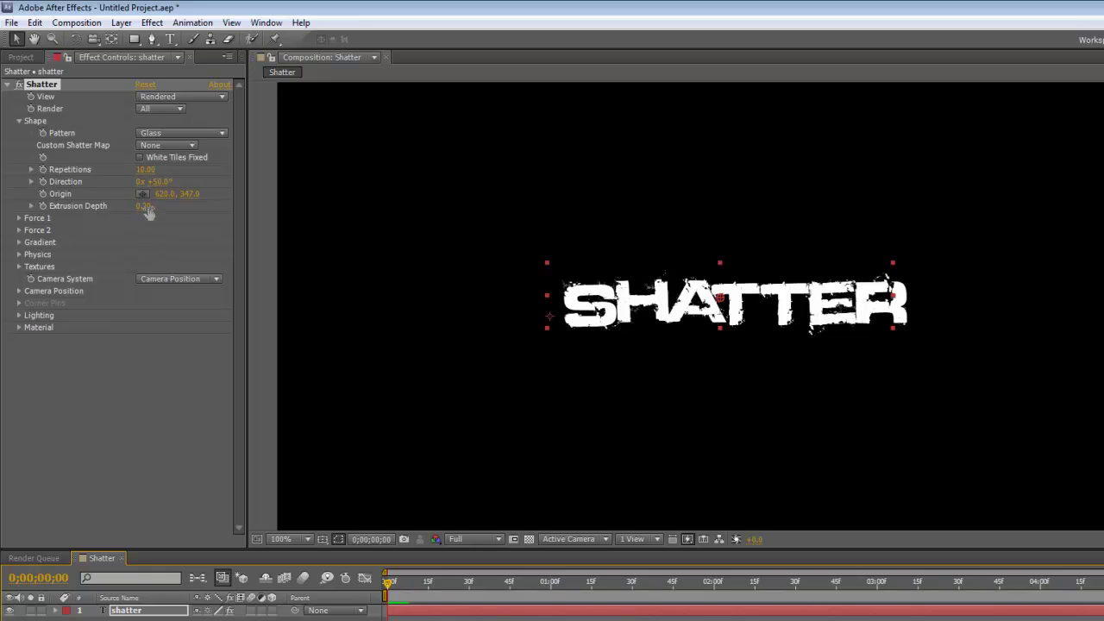
# Step: Tweak the extrusion depth and scrub the playhead forward and back to inspect the break
pyautogui.moveTo(149, 212); pyautogui.dragTo(142, 208)
pyautogui.moveTo(389, 583); pyautogui.dragTo(426, 583)
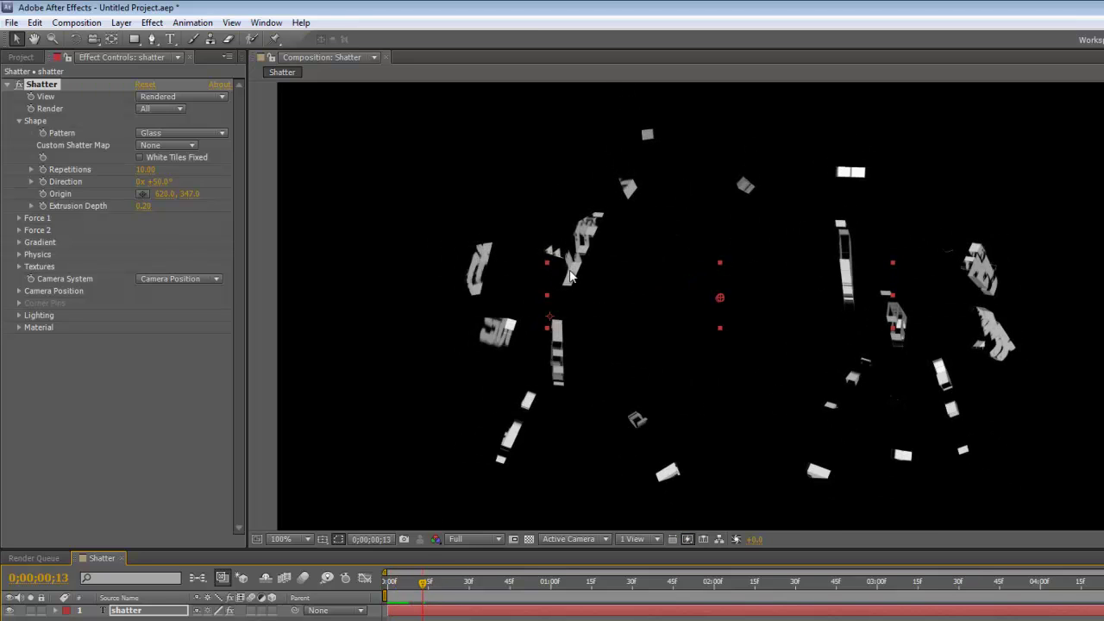
pyautogui.moveTo(425, 583)
pyautogui.mouseDown()
pyautogui.moveTo(395, 585)
pyautogui.moveTo(135, 204)
pyautogui.mouseUp()
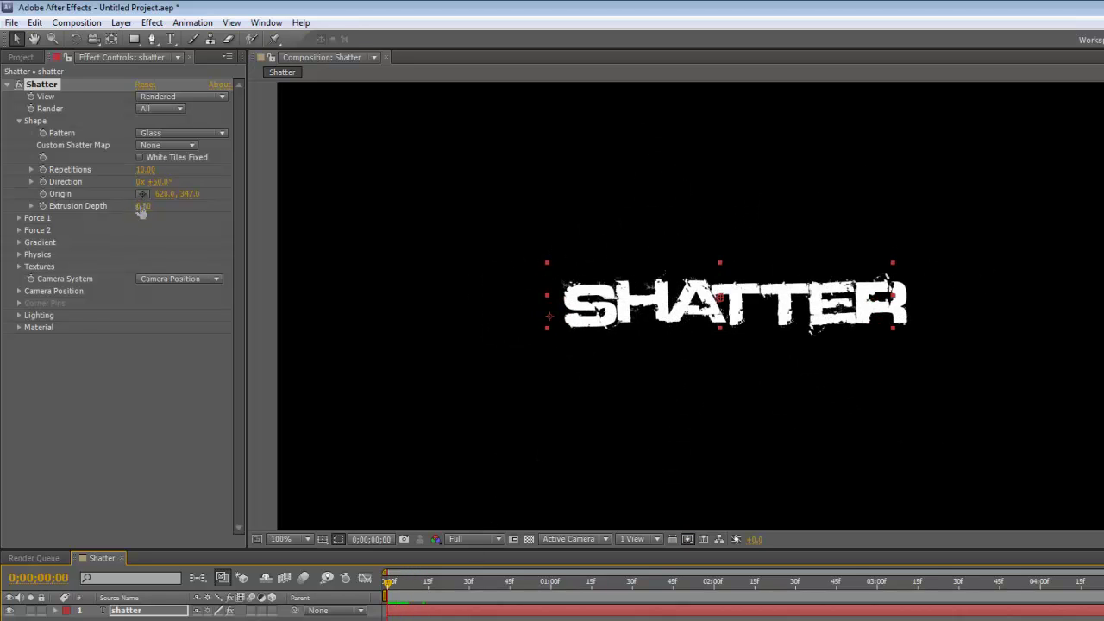
# Step: Set the Force 1 Radius to 0.00
pyautogui.click(19, 218)
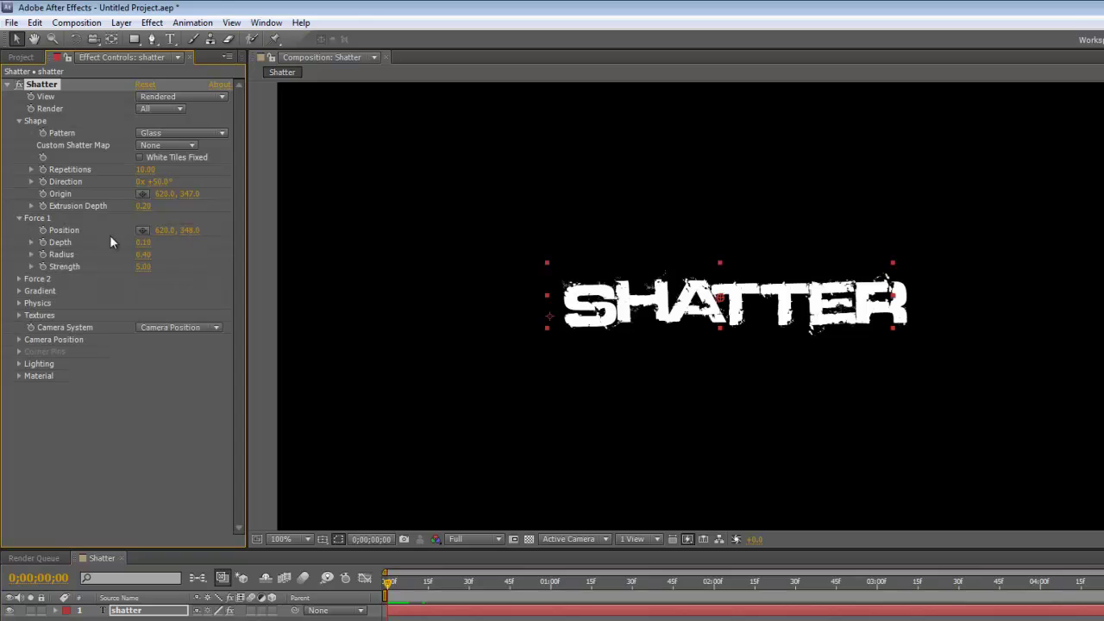
pyautogui.click(144, 231)
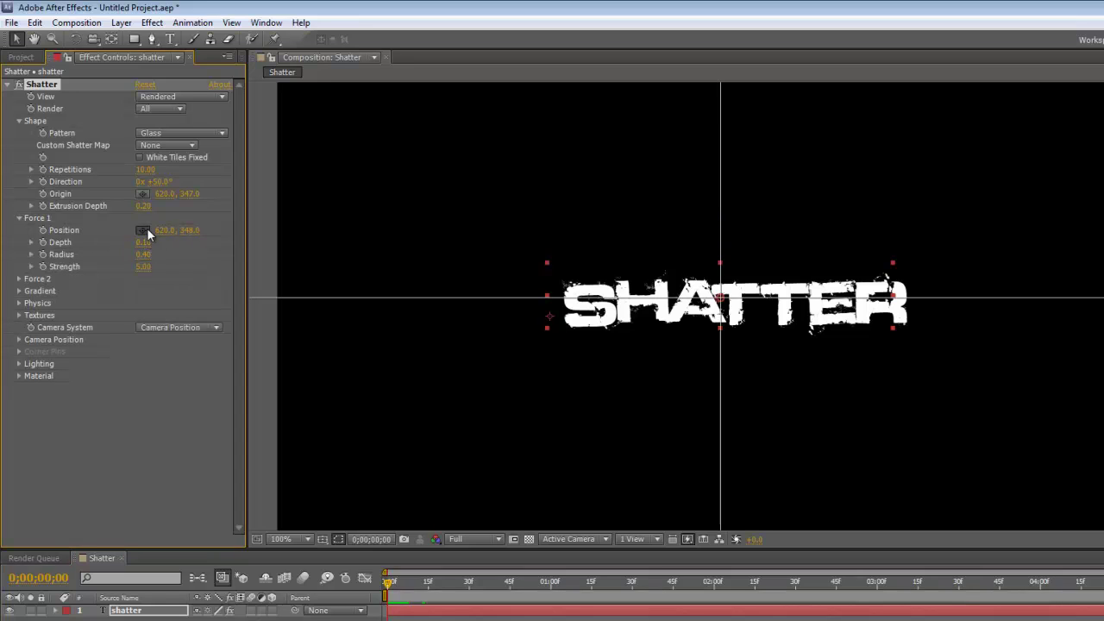
pyautogui.click(147, 228)
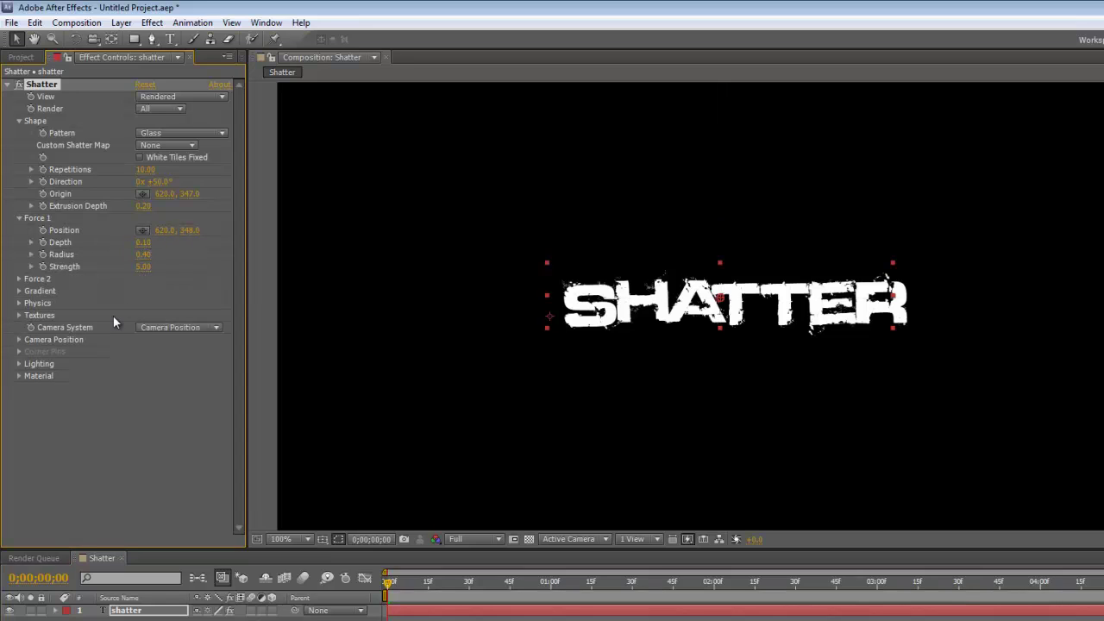
pyautogui.click(143, 254)
pyautogui.write('0')
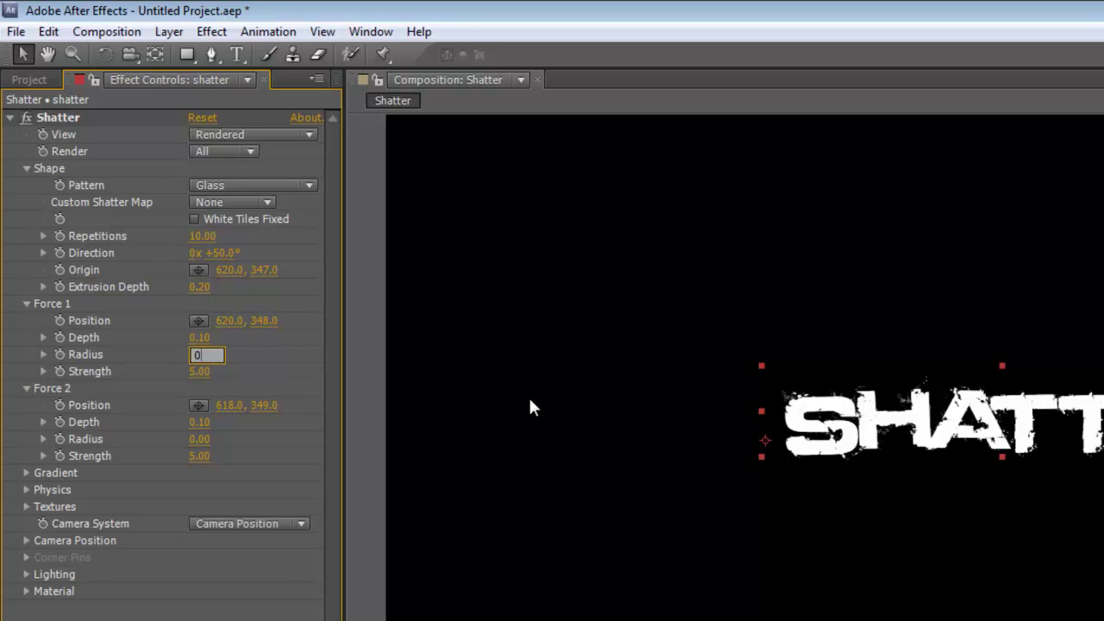
pyautogui.press('Return')
# Step: Set the Force 2 Radius to 0.00 and move the playhead to 2 seconds
pyautogui.click(199, 439)
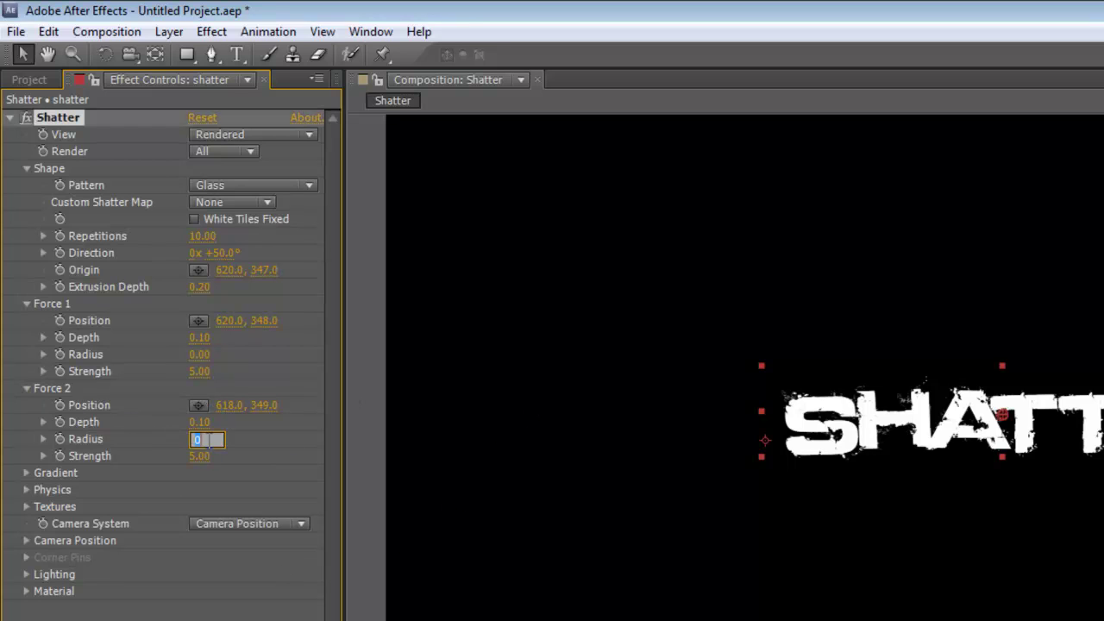
pyautogui.press('Return')
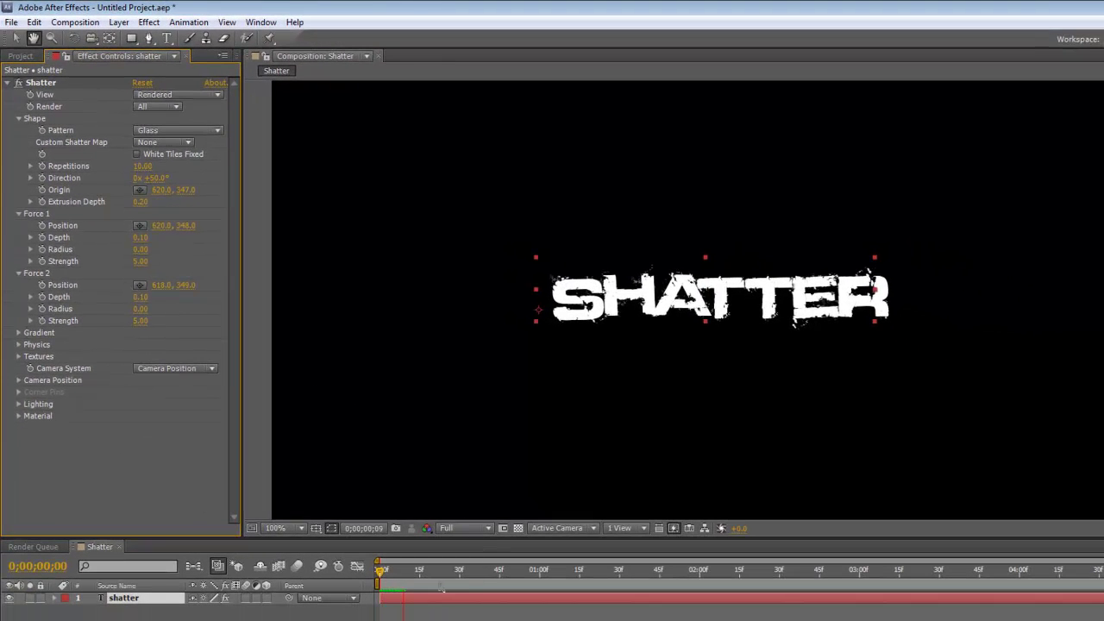
pyautogui.press('v')
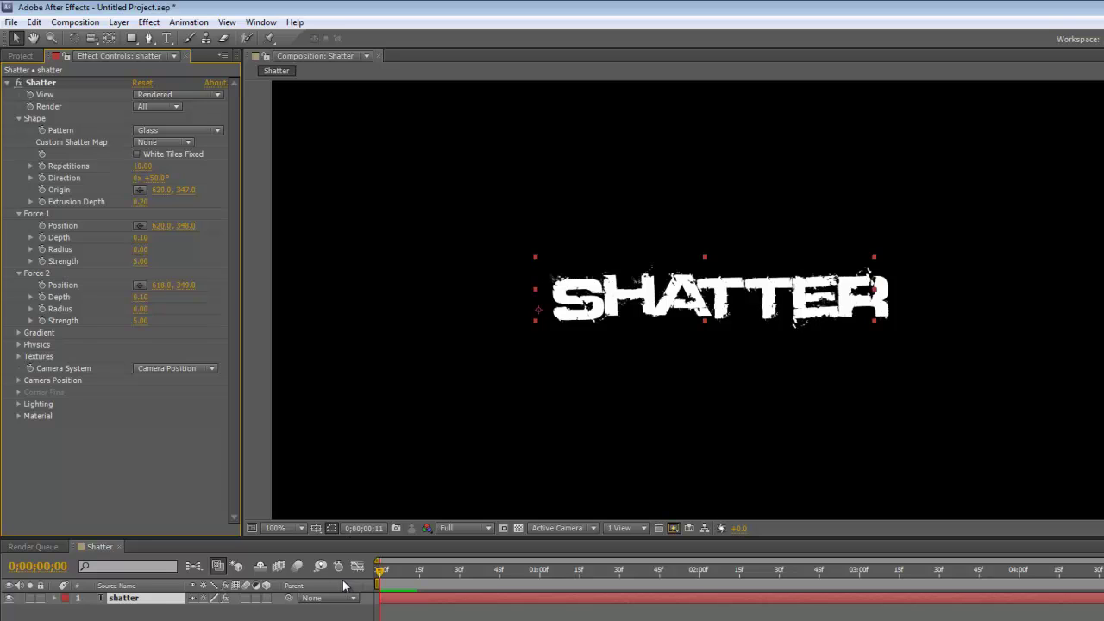
pyautogui.moveTo(378, 573); pyautogui.dragTo(699, 573)
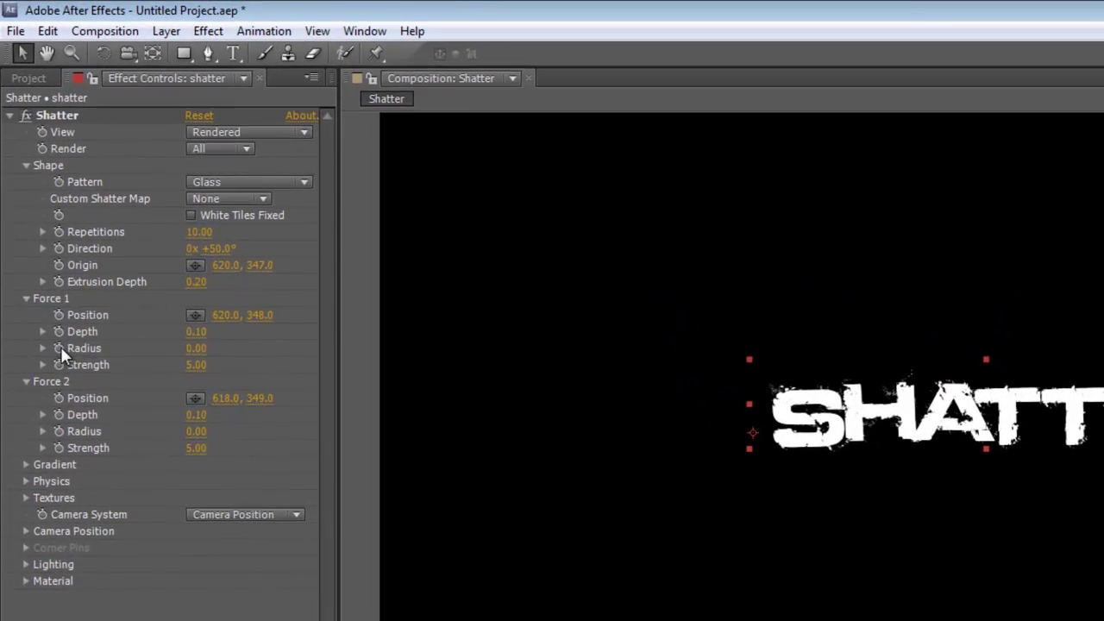
# Step: Keyframe Force 1 Radius at 0.00 at 2 seconds, then 0.40 a few frames later
pyautogui.click(59, 347)
pyautogui.rightClick(132, 347)
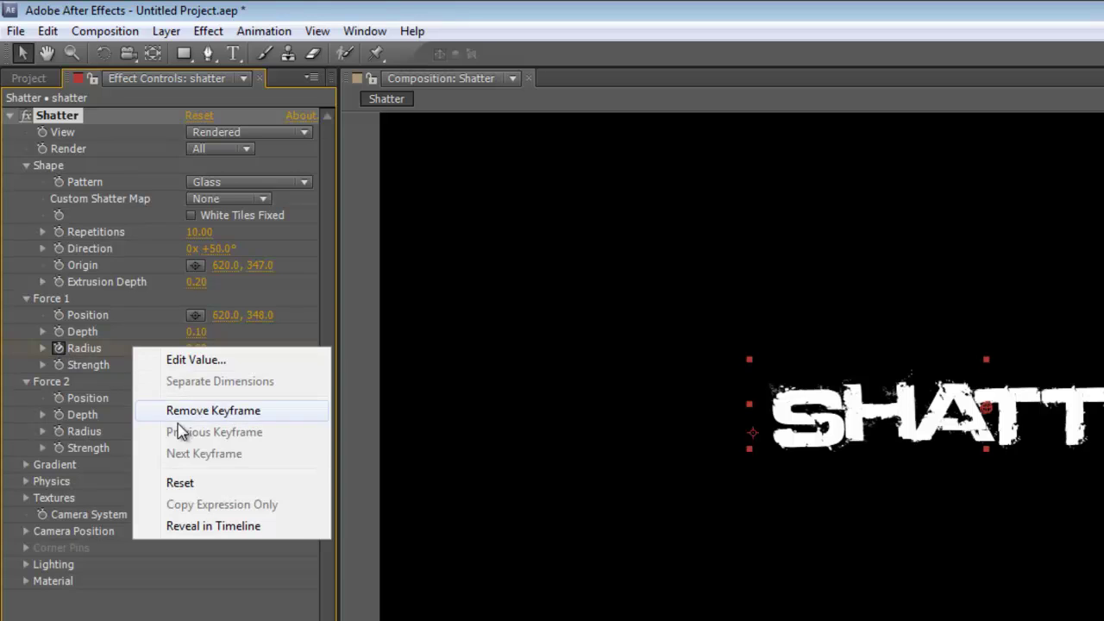
pyautogui.click(210, 526)
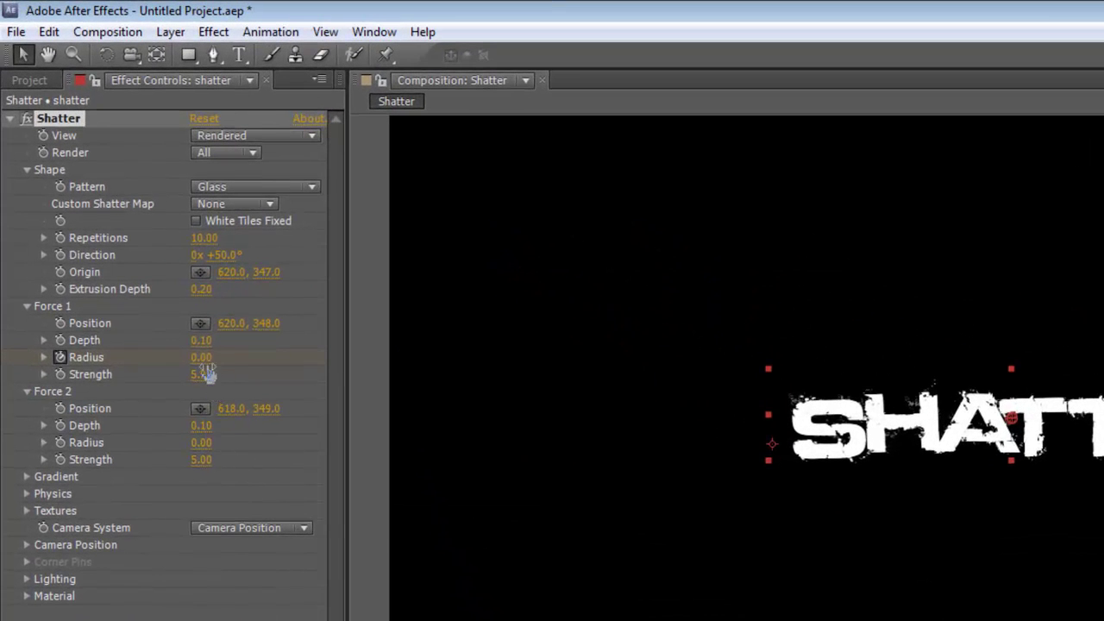
pyautogui.click(203, 358)
pyautogui.write('0.')
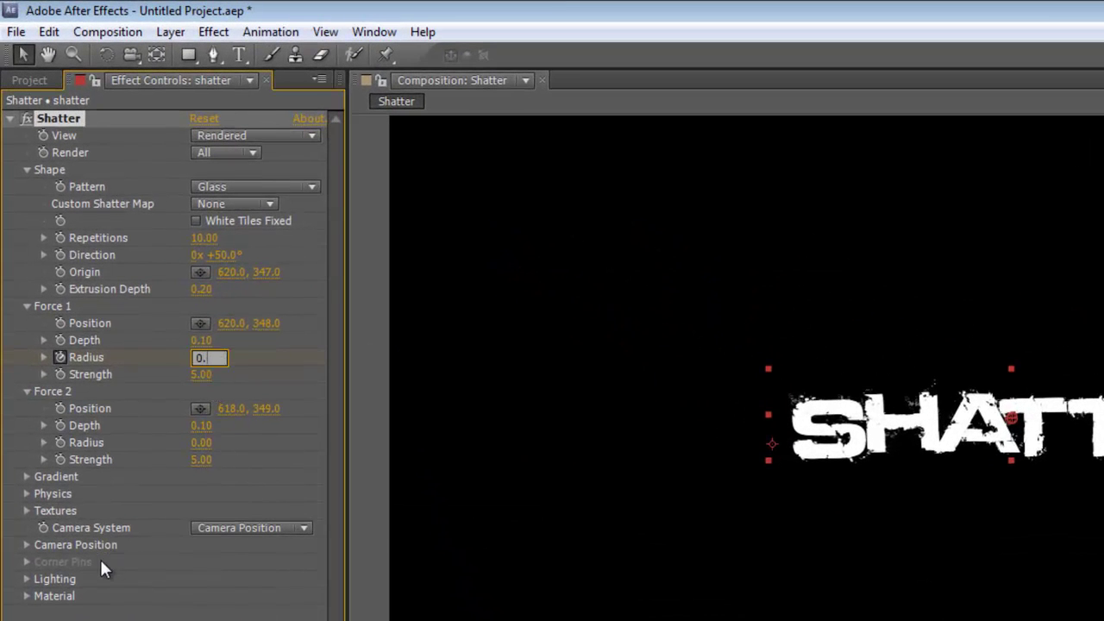
pyautogui.write('40')
pyautogui.press('Return')
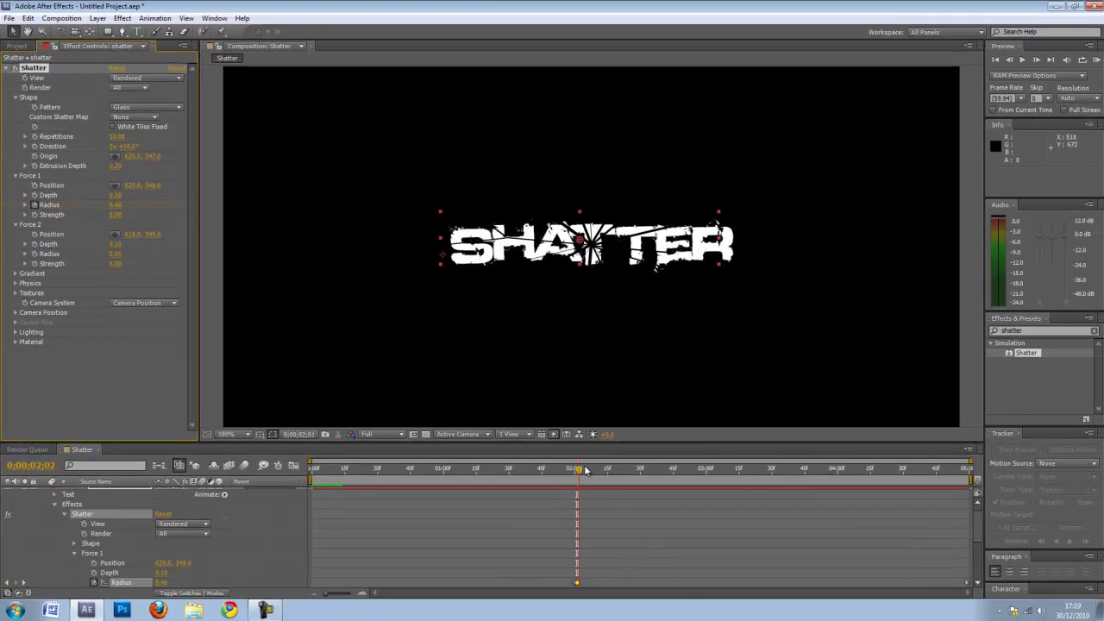
pyautogui.moveTo(585, 470); pyautogui.dragTo(545, 469)
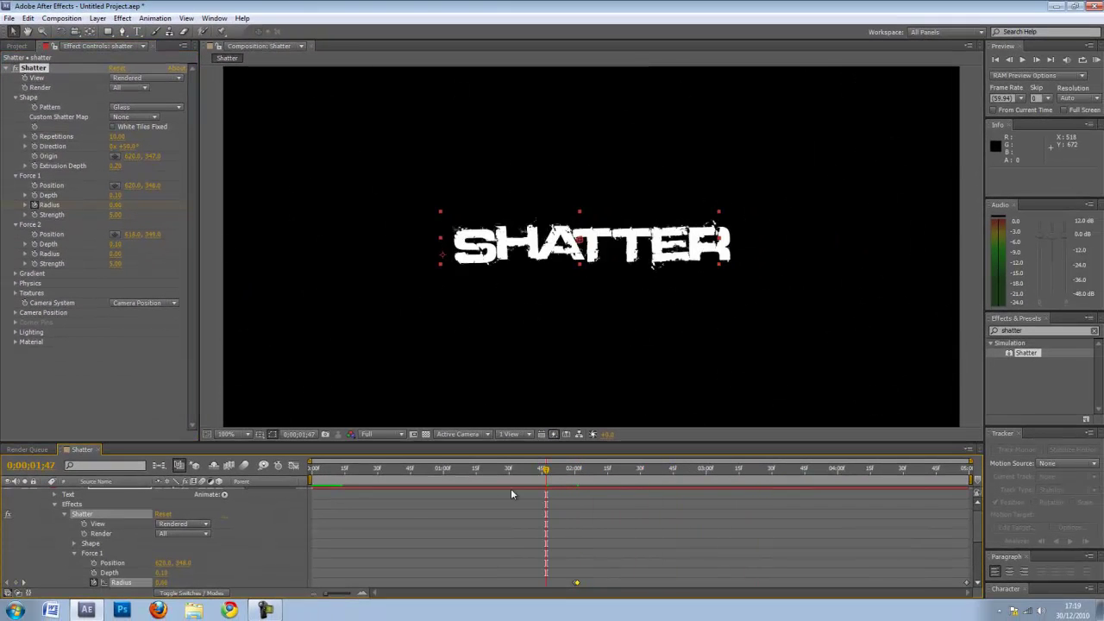
# Step: Preview the shatter animation, stopping and briefly resuming playback
pyautogui.press('space')
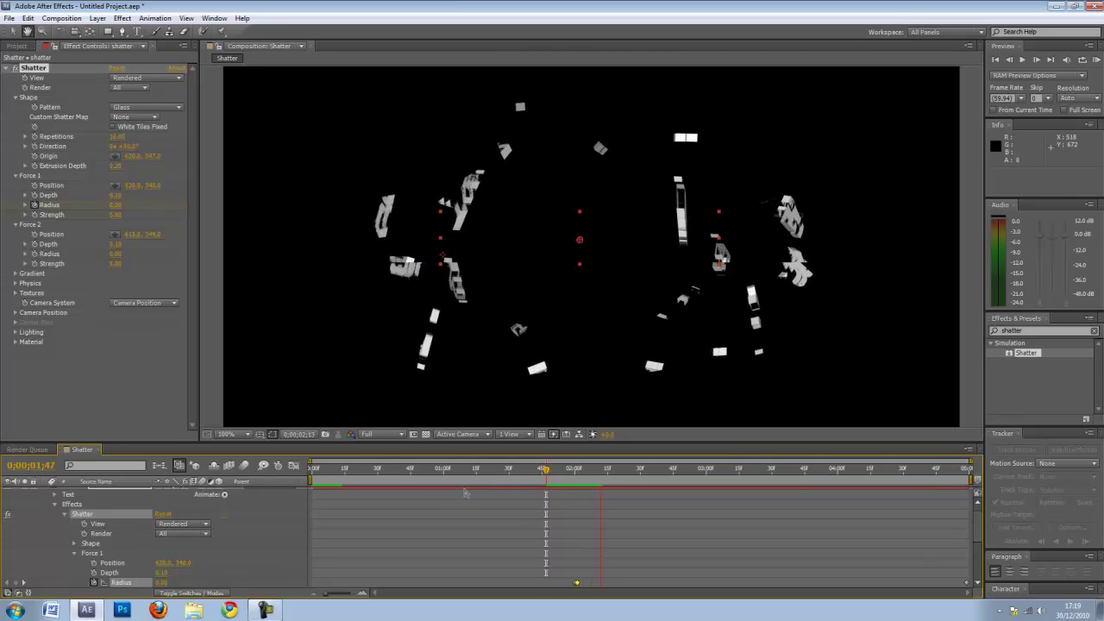
pyautogui.press('space')
pyautogui.press('space')
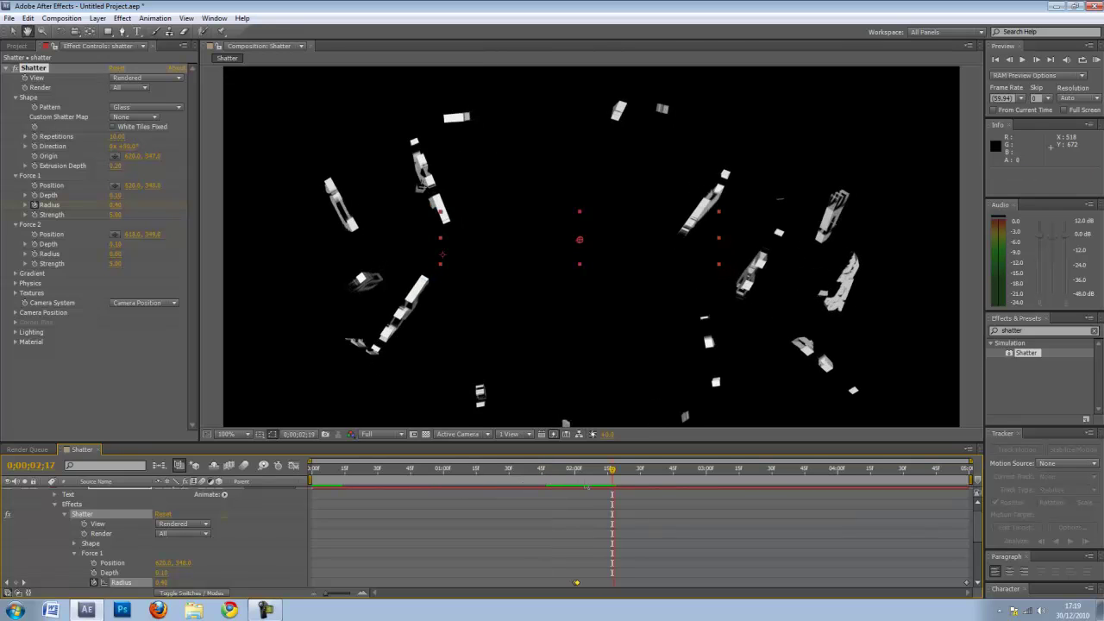
pyautogui.press('space')
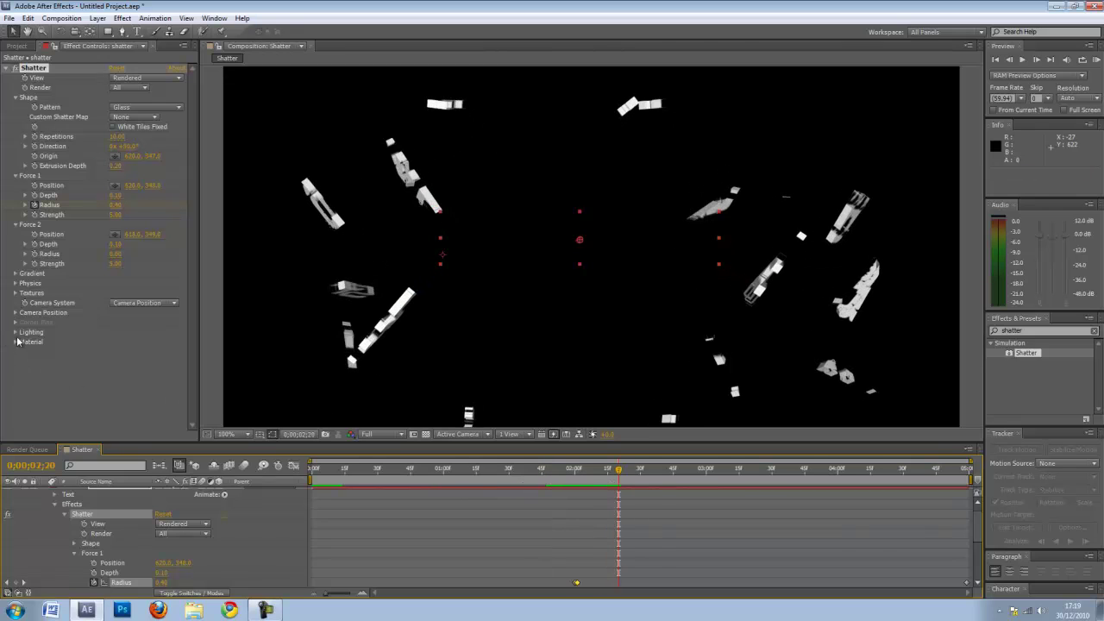